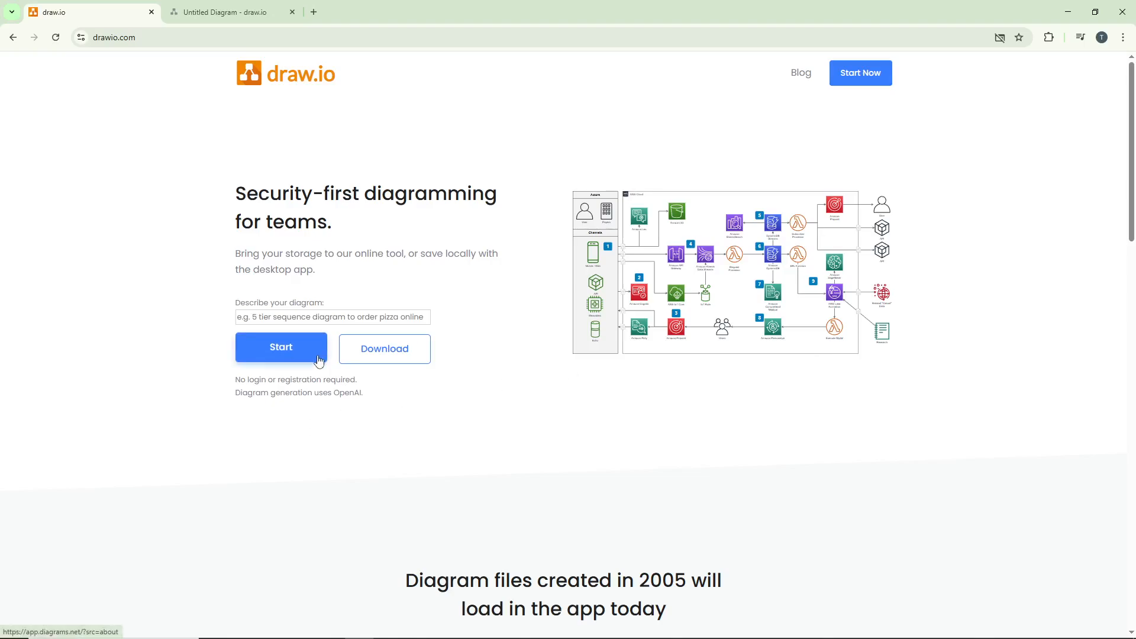
- Open the diagram editor and draw an arrow connector from the upper-left rectangle to the upper-right rectangle
{"action": "left_click", "coordinate": [319, 361]}
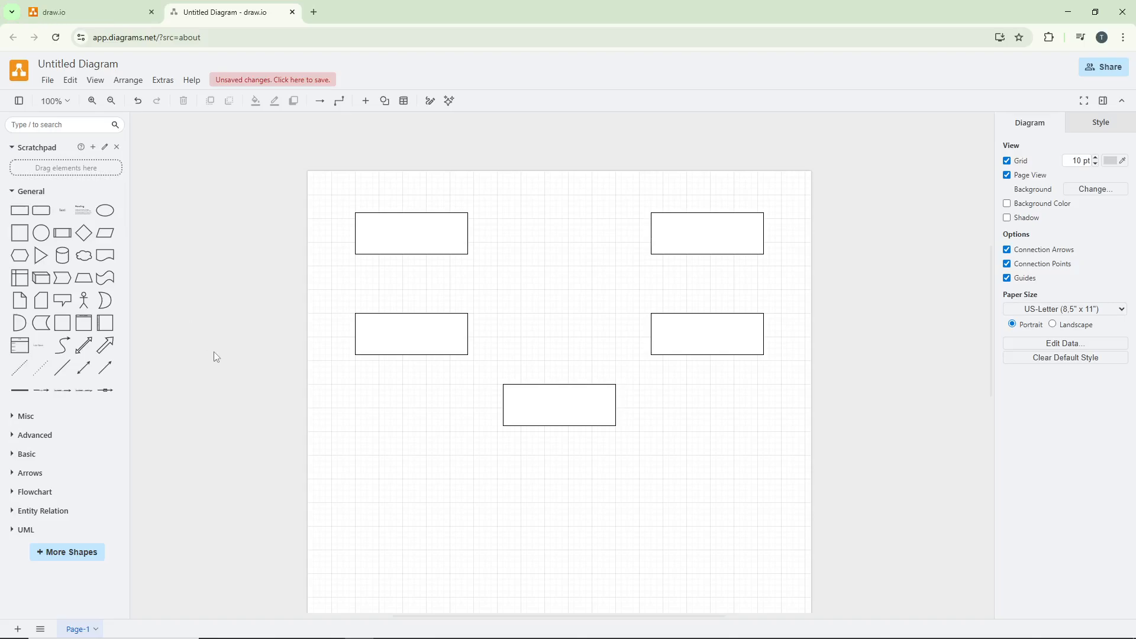
{"action": "left_click", "coordinate": [407, 238]}
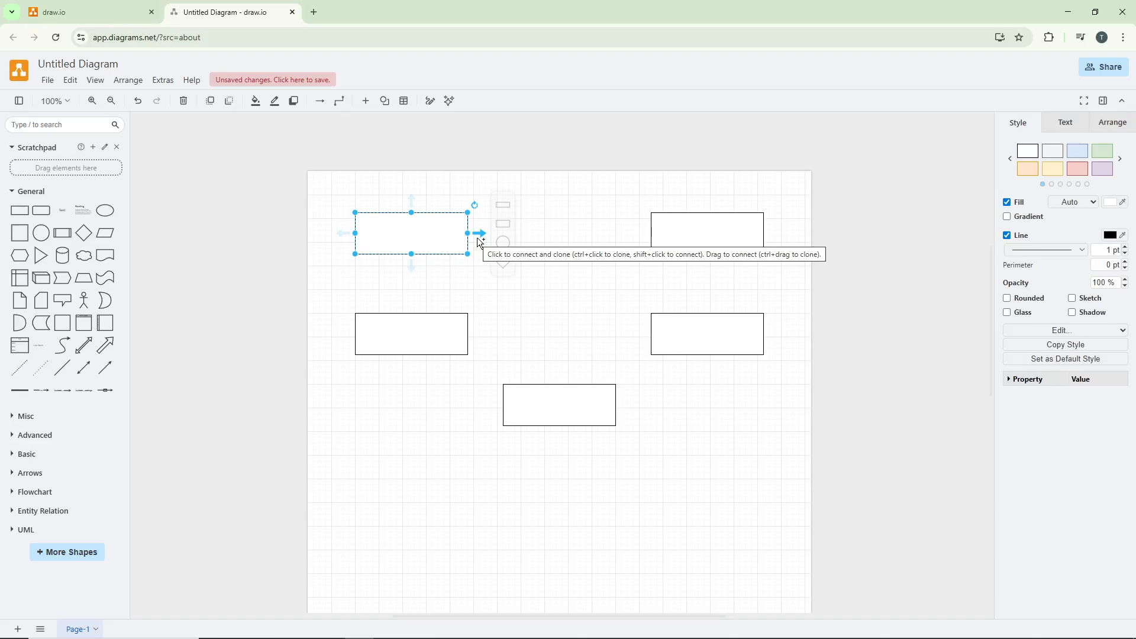
{"action": "left_click_drag", "start_coordinate": [479, 242], "coordinate": [651, 233]}
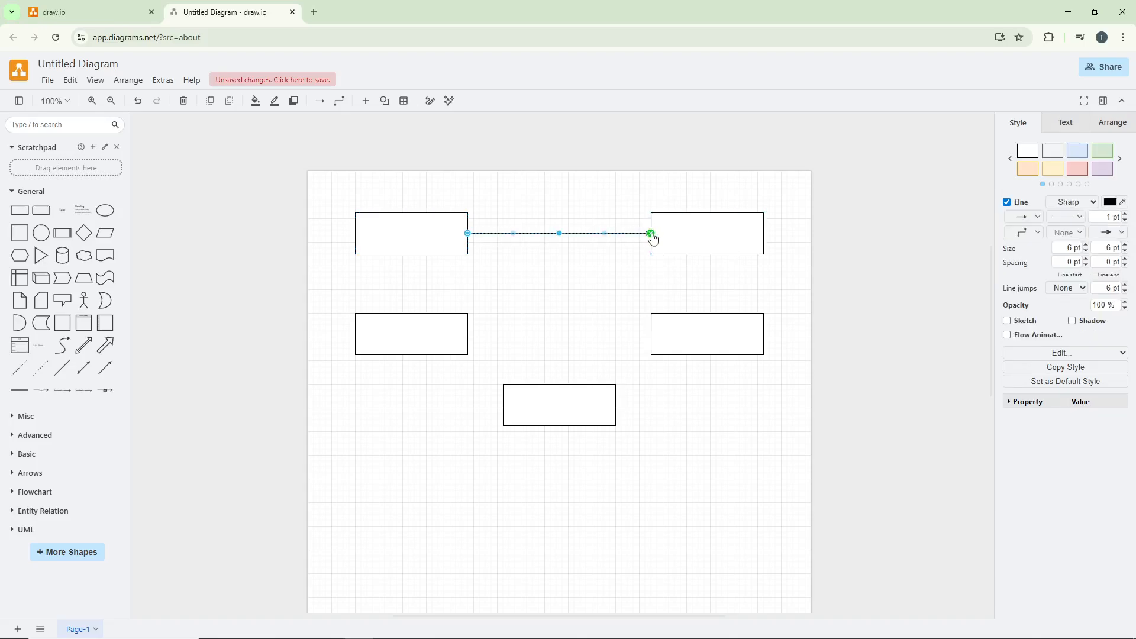
{"action": "left_click", "coordinate": [650, 267]}
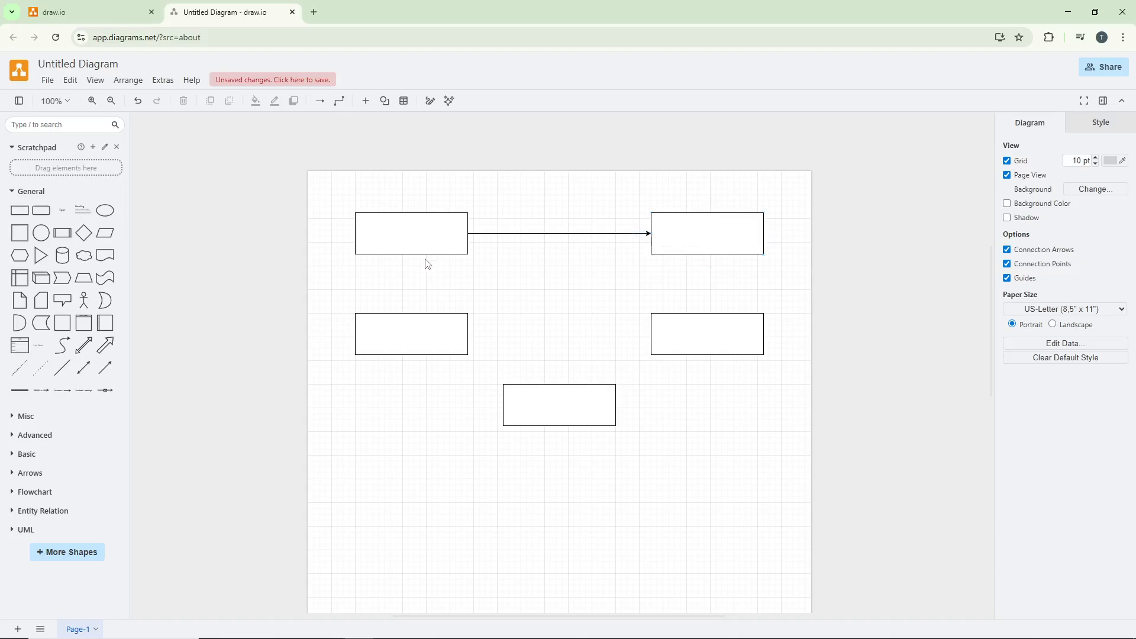
- Connect the upper-left rectangle to the one below it, and that one to the left side of the bottom-centre rectangle
{"action": "left_click", "coordinate": [424, 243]}
{"action": "left_click_drag", "start_coordinate": [410, 257], "coordinate": [411, 313]}
{"action": "left_click", "coordinate": [510, 320]}
{"action": "left_click", "coordinate": [447, 335]}
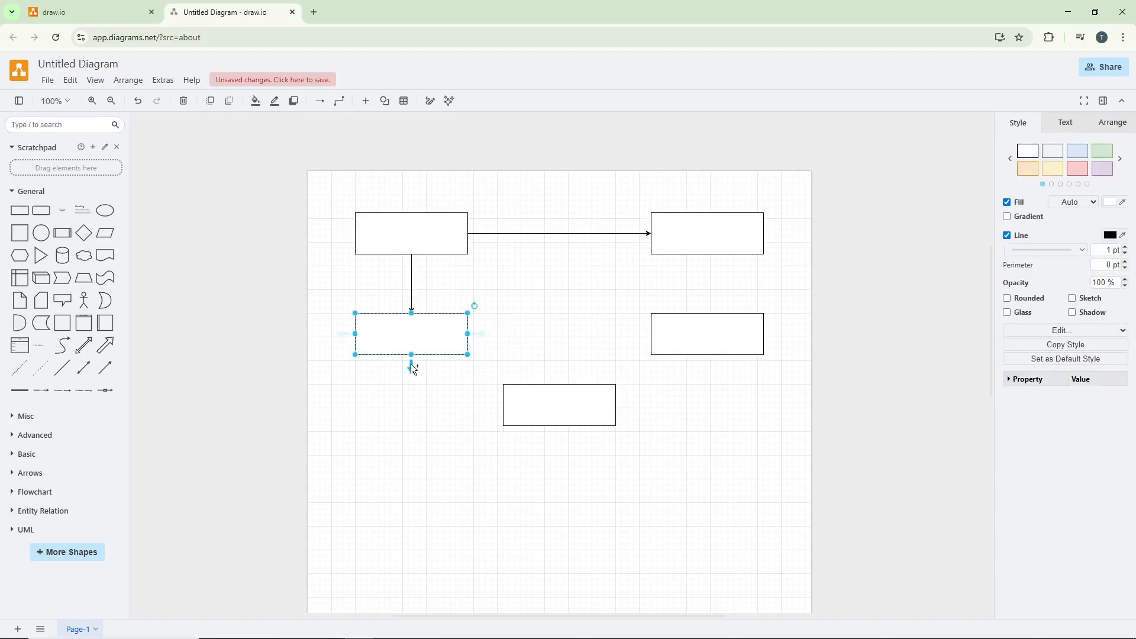
{"action": "left_click_drag", "start_coordinate": [412, 366], "coordinate": [507, 403]}
{"action": "left_click", "coordinate": [592, 330]}
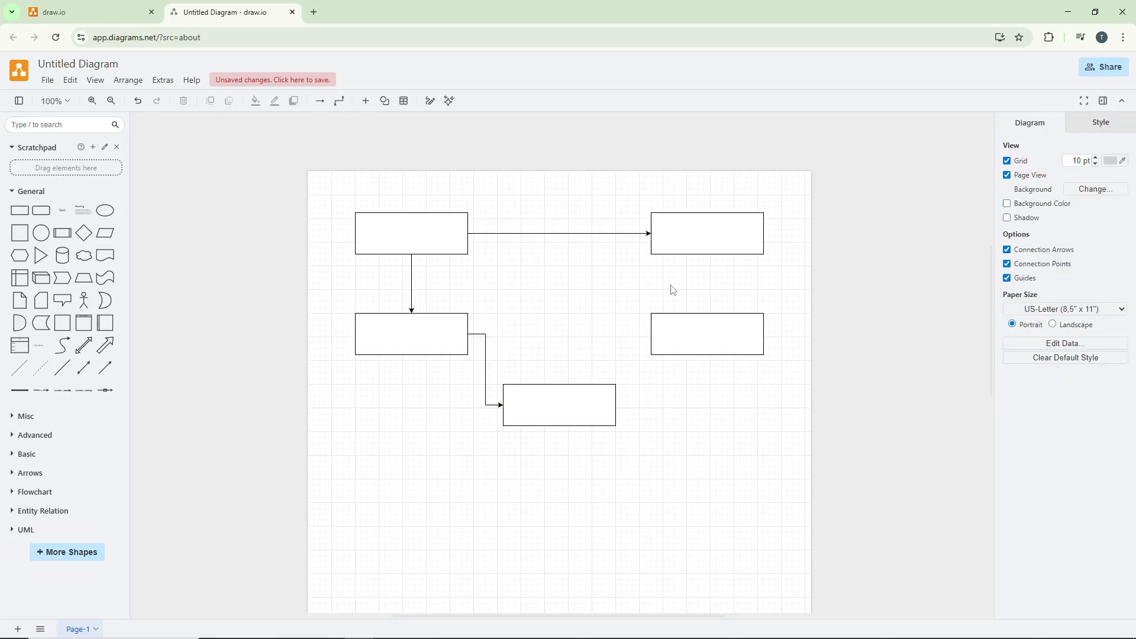
- Connect the upper-right rectangle to the one below it, and that one to the right side of the bottom-centre rectangle
{"action": "left_click", "coordinate": [713, 235]}
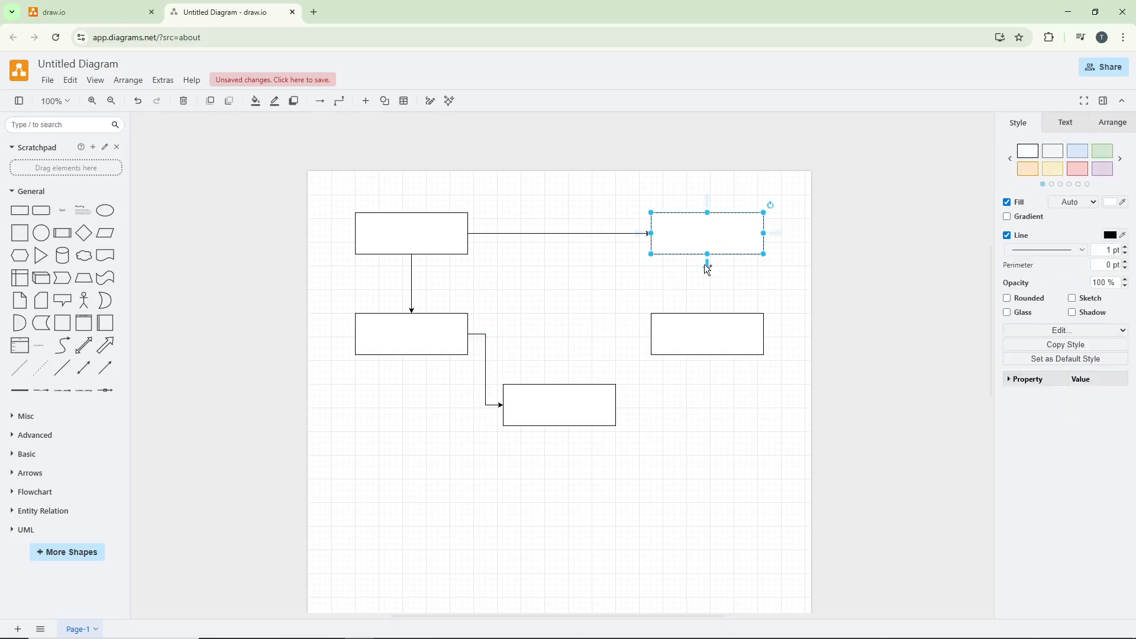
{"action": "left_click_drag", "start_coordinate": [707, 264], "coordinate": [708, 313]}
{"action": "left_click", "coordinate": [708, 348]}
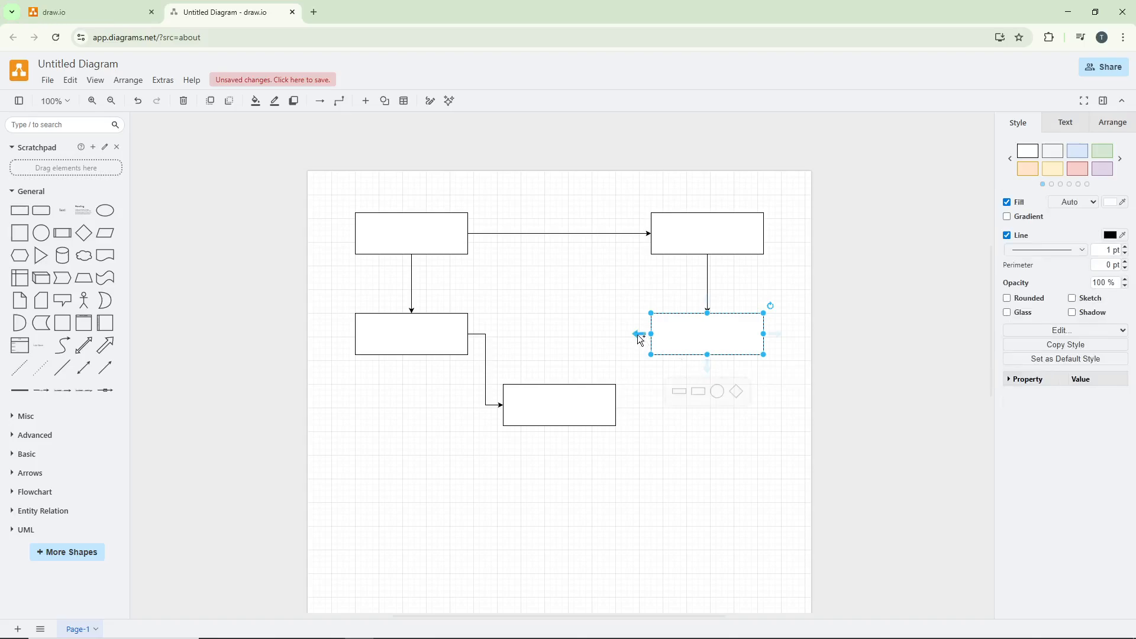
{"action": "left_click_drag", "start_coordinate": [640, 333], "coordinate": [617, 404]}
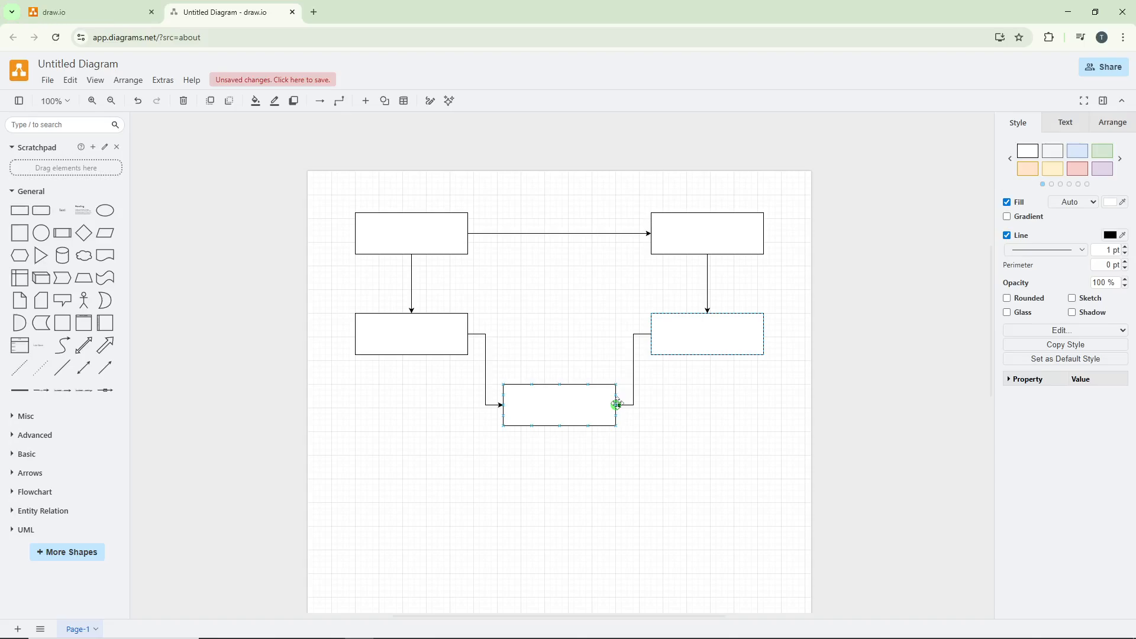
{"action": "left_click_drag", "start_coordinate": [617, 404], "coordinate": [617, 405]}
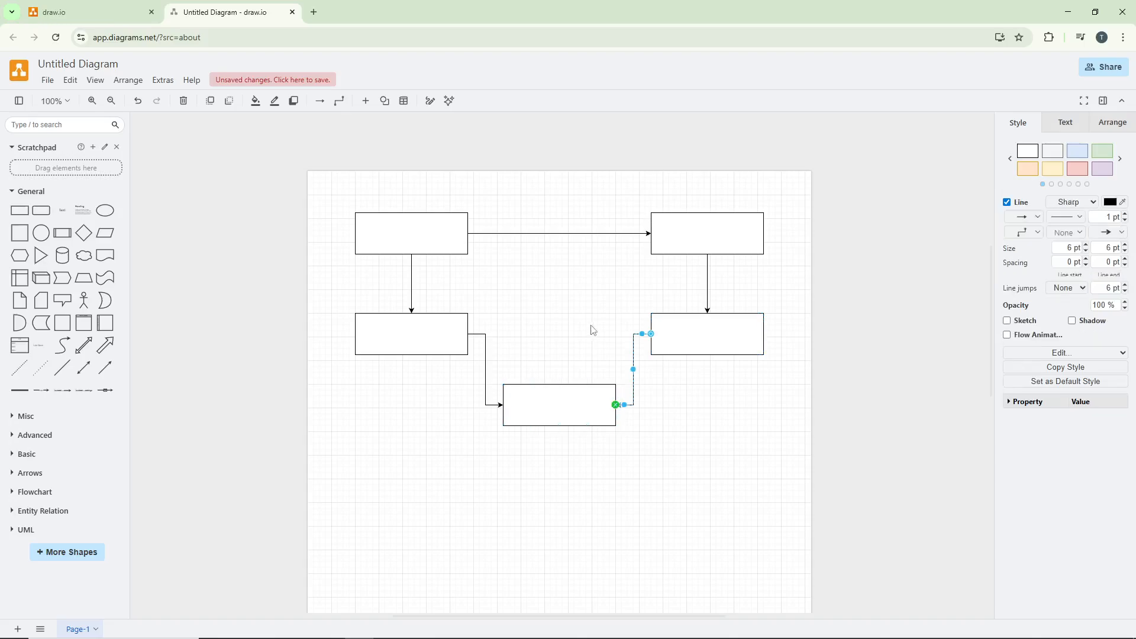
{"action": "left_click", "coordinate": [572, 312]}
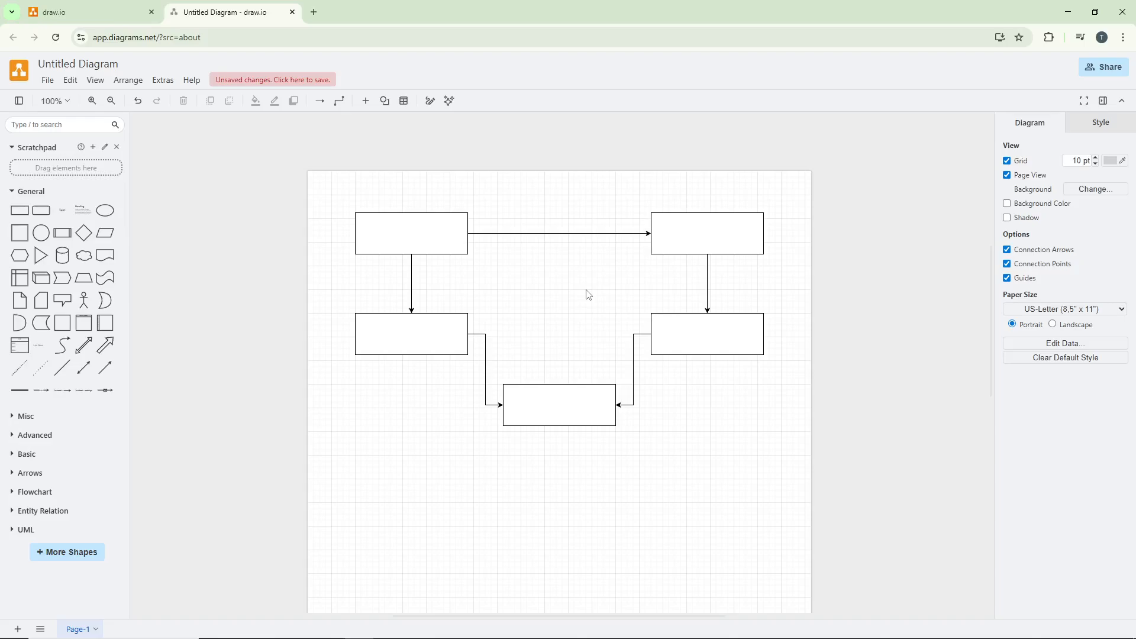
- Add arrow connectors from both middle-row rectangles to the top edge of the bottom-centre rectangle
{"action": "left_click", "coordinate": [430, 346]}
{"action": "left_click_drag", "start_coordinate": [413, 367], "coordinate": [557, 412]}
{"action": "left_click", "coordinate": [686, 330]}
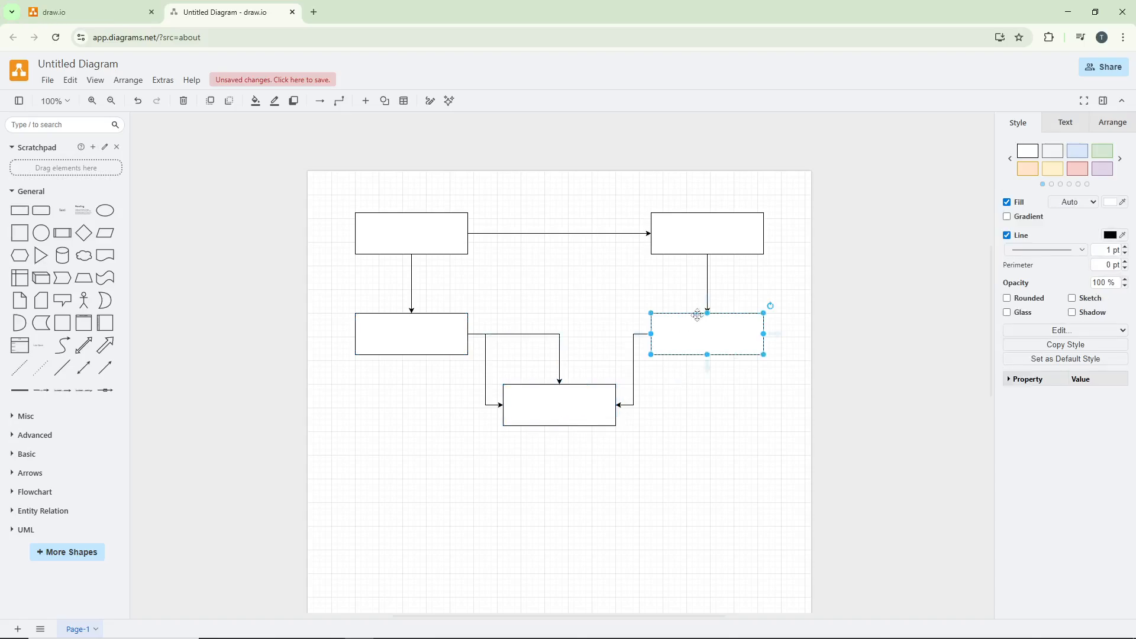
{"action": "mouse_move", "coordinate": [712, 371]}
{"action": "left_click_drag", "start_coordinate": [636, 331], "coordinate": [560, 384]}
{"action": "left_click", "coordinate": [588, 281]}
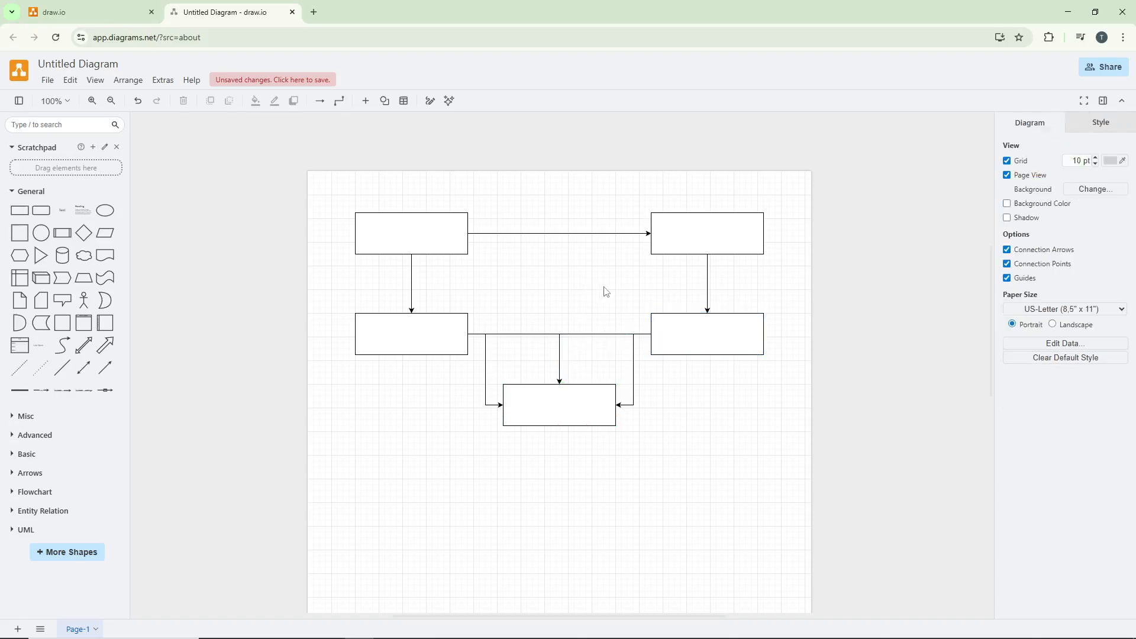
- Draw an arrow connector from the upper-left rectangle to the top edge of the bottom-centre rectangle
{"action": "left_click", "coordinate": [440, 240]}
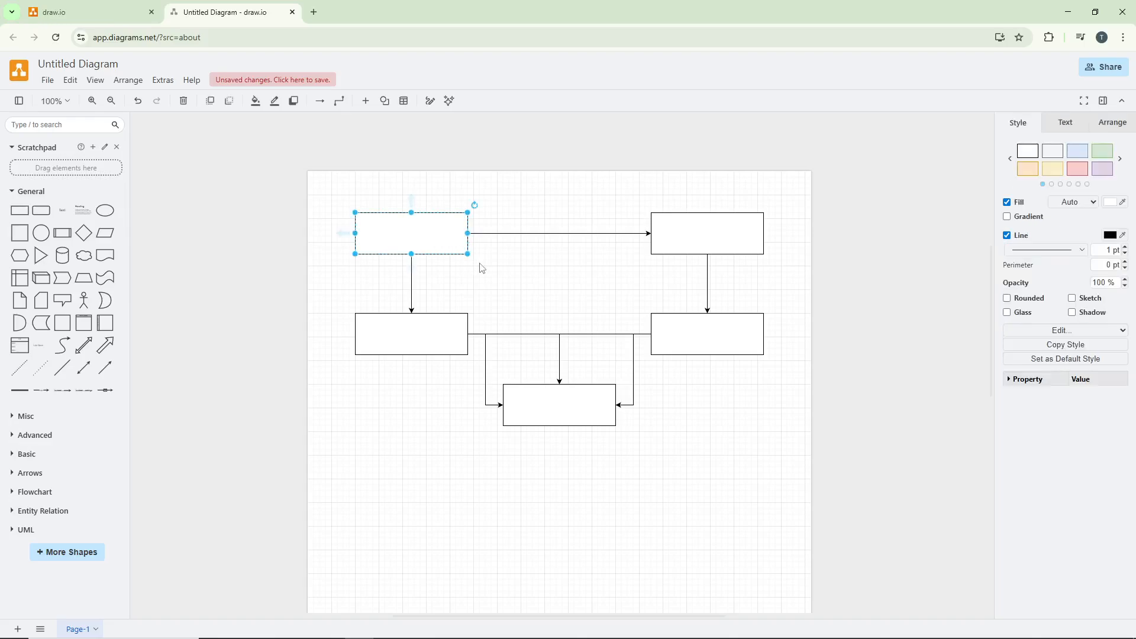
{"action": "left_click_drag", "start_coordinate": [410, 265], "coordinate": [560, 384]}
{"action": "left_click", "coordinate": [715, 238]}
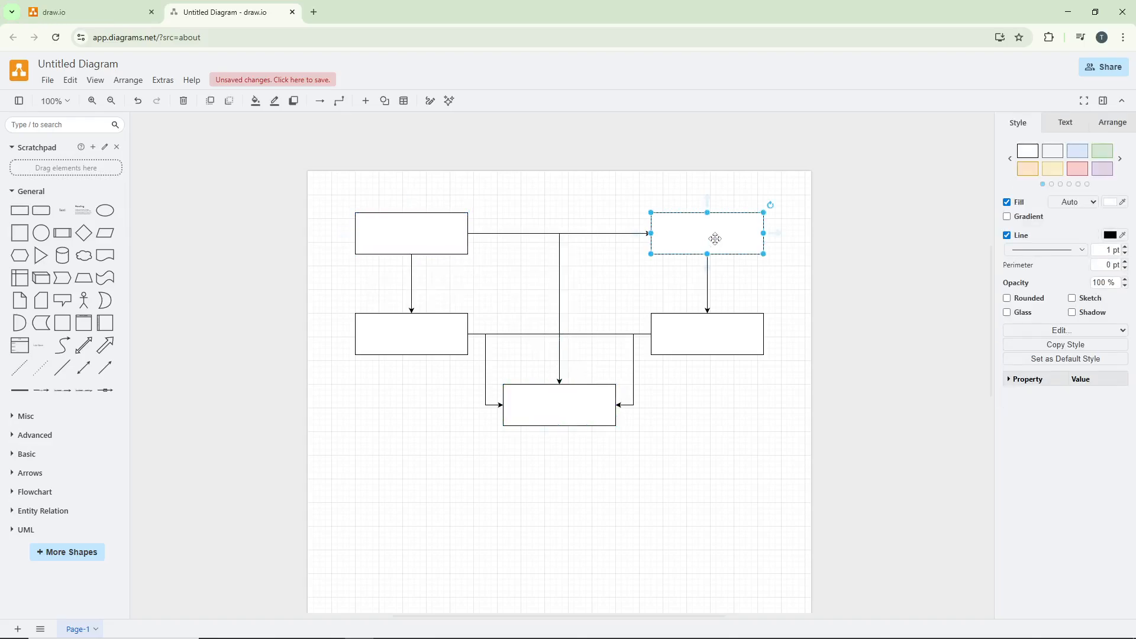
- Delete the two connectors running from the middle-row rectangles to the top edge of the bottom-centre rectangle
{"action": "left_click", "coordinate": [530, 337]}
{"action": "left_click", "coordinate": [526, 334]}
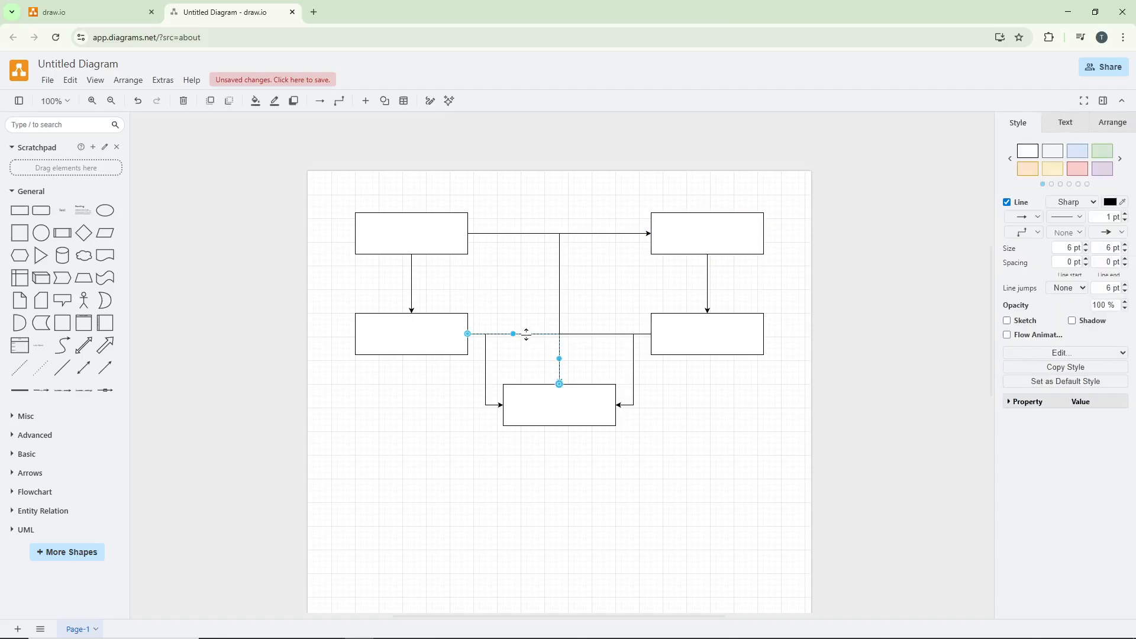
{"action": "key", "text": "Delete"}
{"action": "left_click", "coordinate": [601, 335]}
{"action": "key", "text": "Delete"}
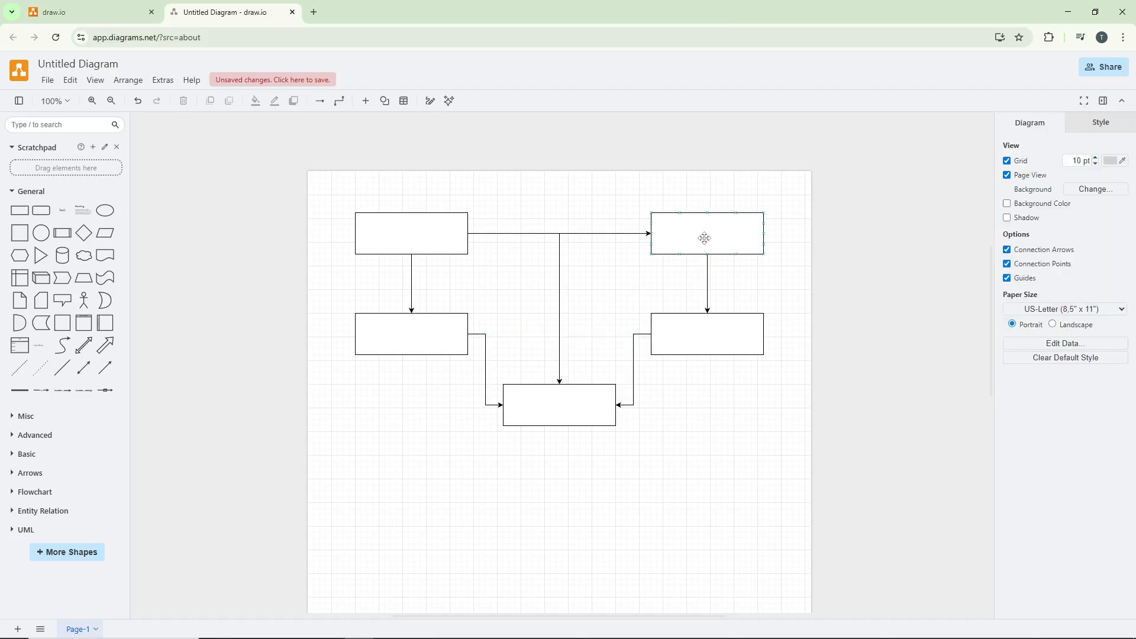
- Draw an arrow connector from the upper-right rectangle to the top edge of the bottom-centre rectangle
{"action": "left_click", "coordinate": [704, 239]}
{"action": "left_click_drag", "start_coordinate": [707, 264], "coordinate": [580, 383]}
{"action": "left_click", "coordinate": [615, 291]}
- Draw a return arrow connector from the upper-right rectangle back to the right side of the upper-left rectangle
{"action": "left_click", "coordinate": [677, 243]}
{"action": "mouse_move", "coordinate": [637, 234]}
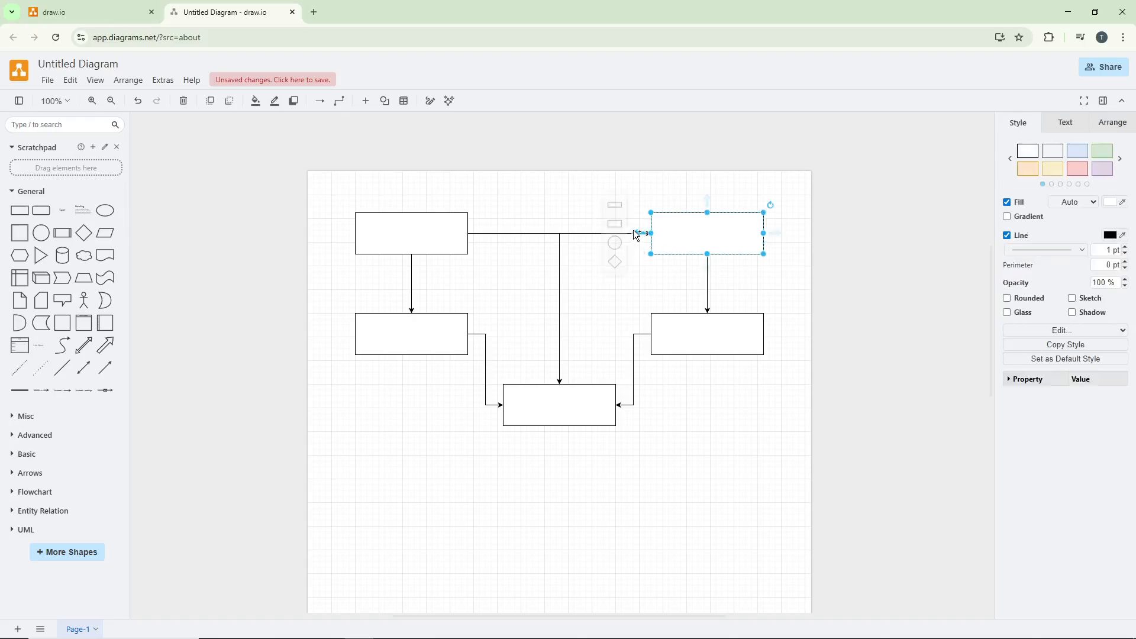
{"action": "left_click_drag", "start_coordinate": [637, 235], "coordinate": [467, 234]}
{"action": "left_click", "coordinate": [558, 196]}
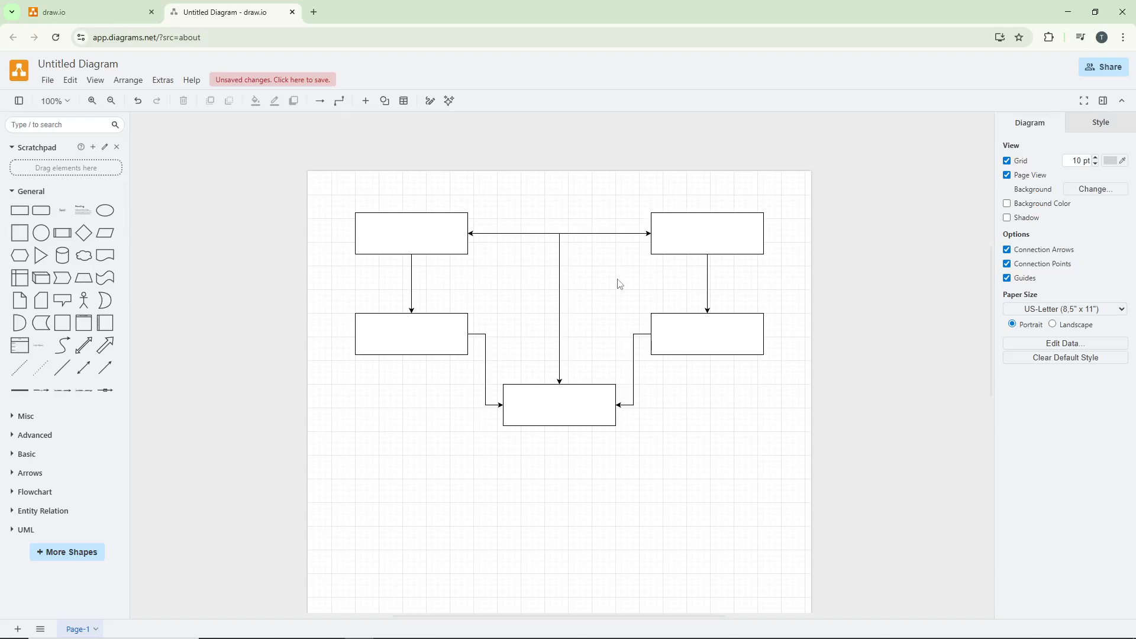